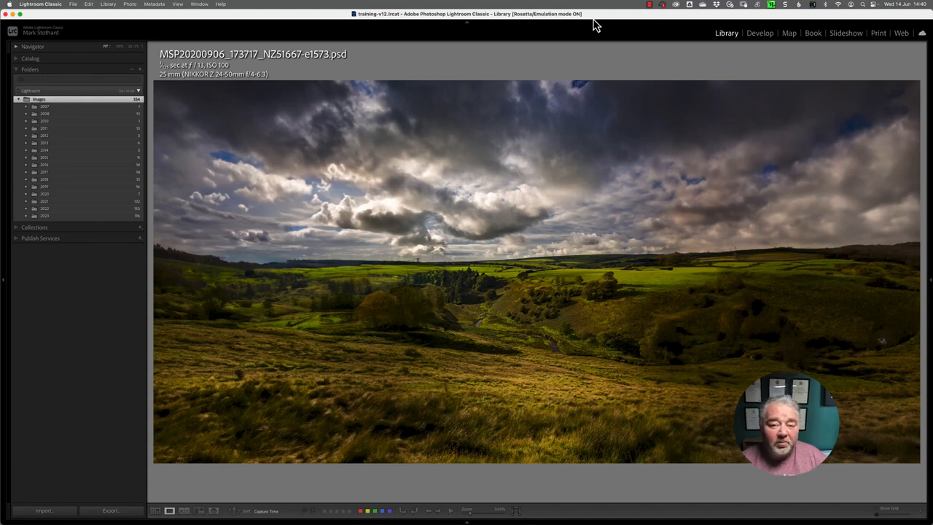
Switch the library to Grid view and show the filter bar with its Metadata columns
{"action": "key", "text": "g"}
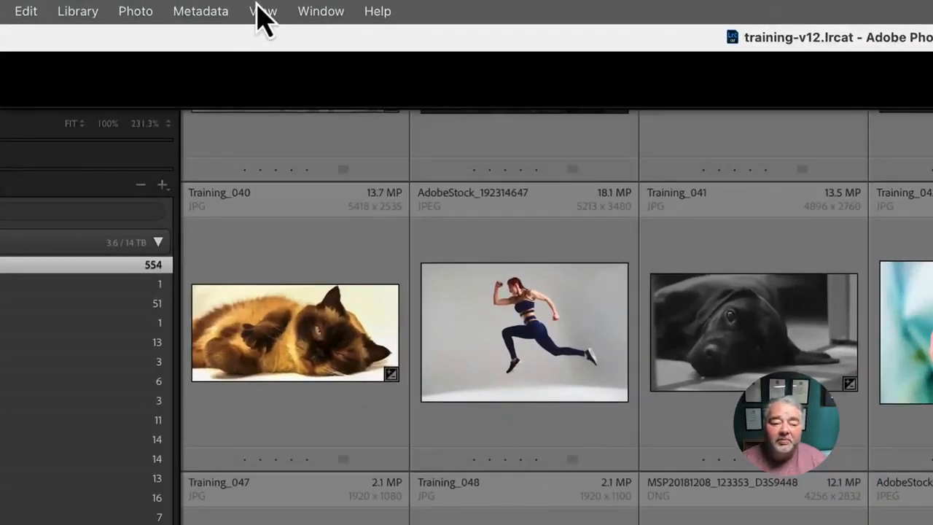
{"action": "left_click", "coordinate": [259, 11]}
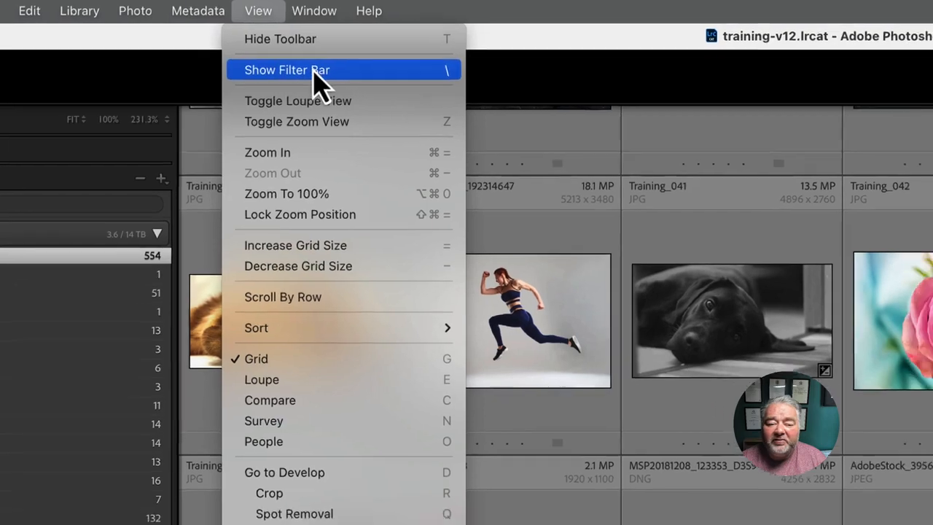
{"action": "left_click", "coordinate": [432, 8]}
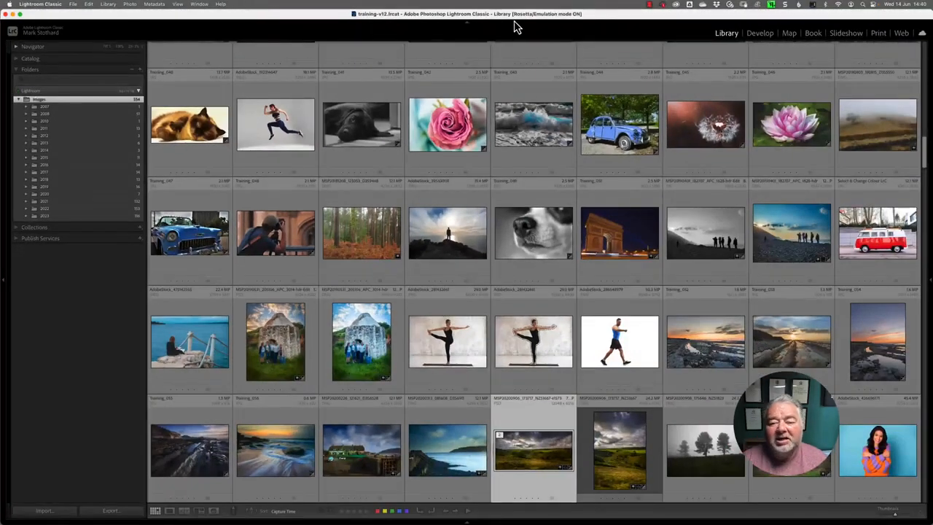
{"action": "key", "text": "backslash"}
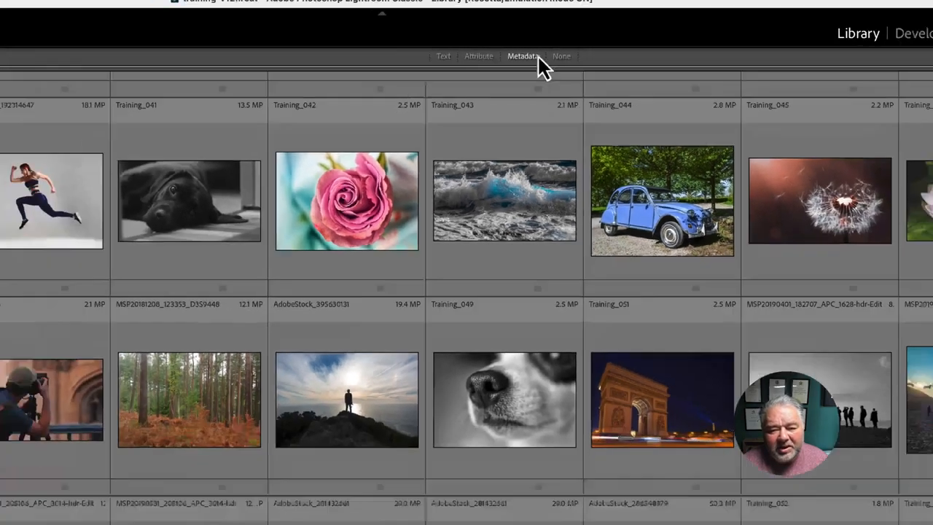
{"action": "left_click", "coordinate": [504, 67]}
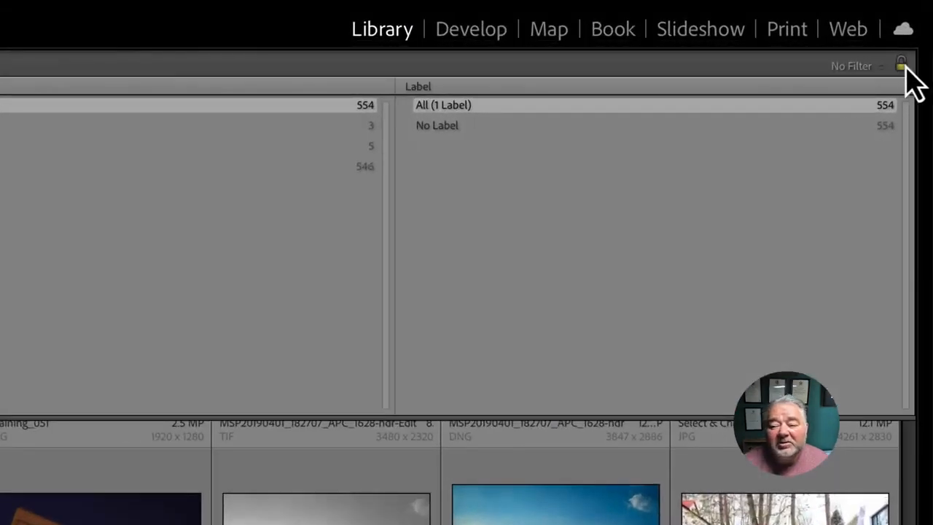
Change the first column of the metadata filter to Aspect Ratio
{"action": "left_click", "coordinate": [907, 86]}
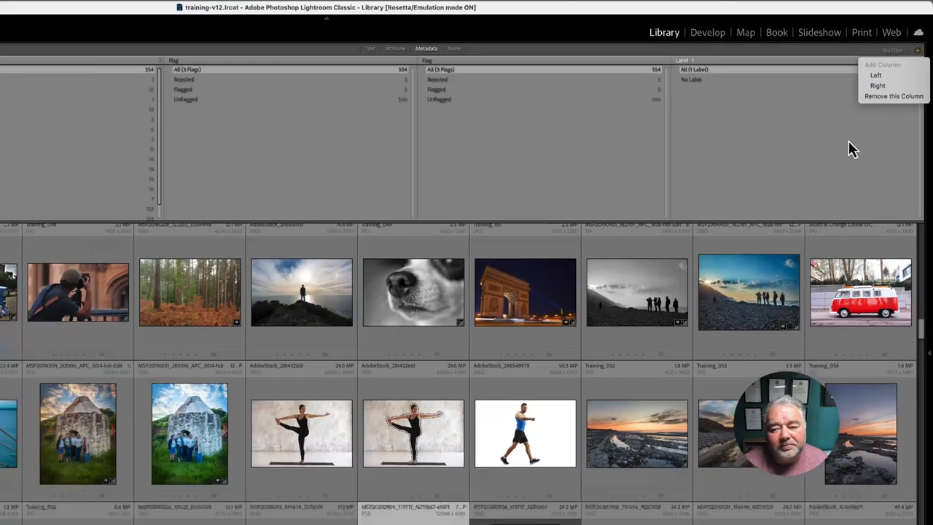
{"action": "left_click", "coordinate": [760, 253]}
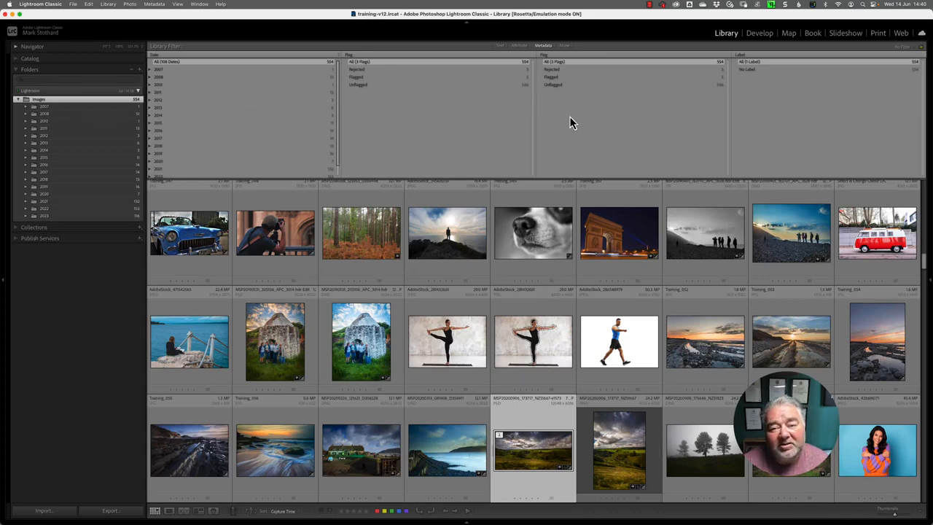
{"action": "left_click", "coordinate": [155, 55]}
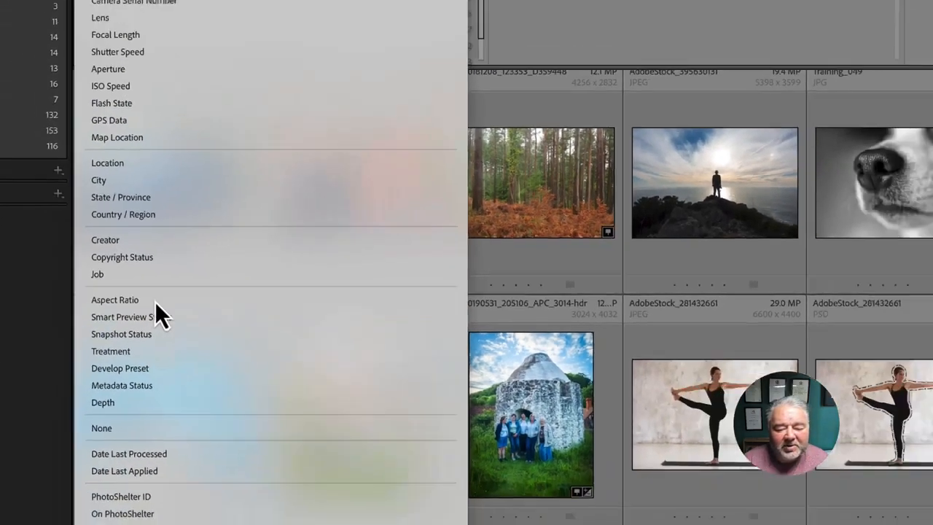
{"action": "left_click", "coordinate": [143, 306]}
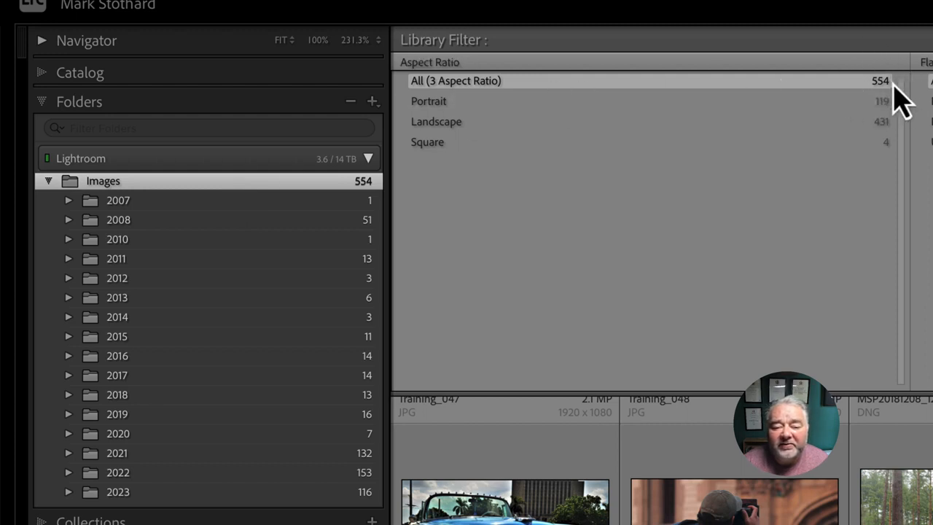
Filter the photos by aspect ratio one at a time: Portrait, Landscape, Square, and Landscape again
{"action": "left_click", "coordinate": [849, 109]}
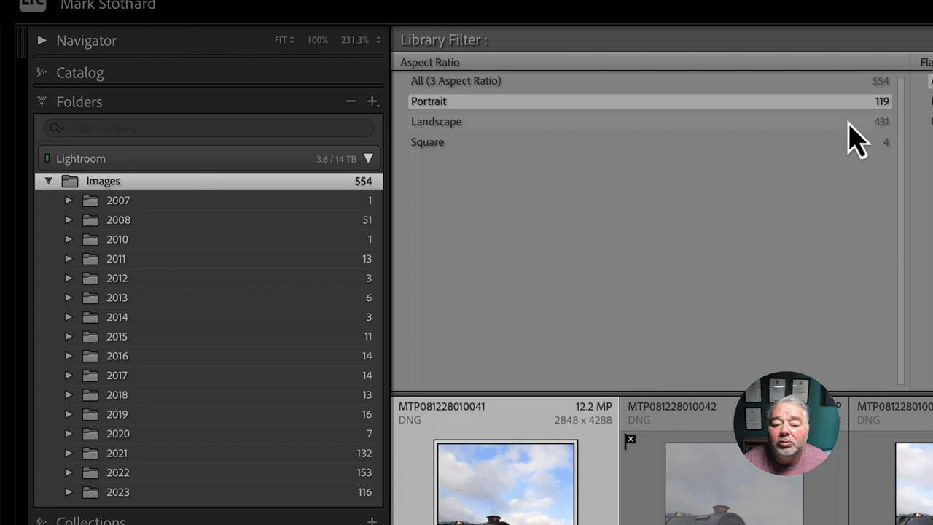
{"action": "left_click", "coordinate": [849, 122]}
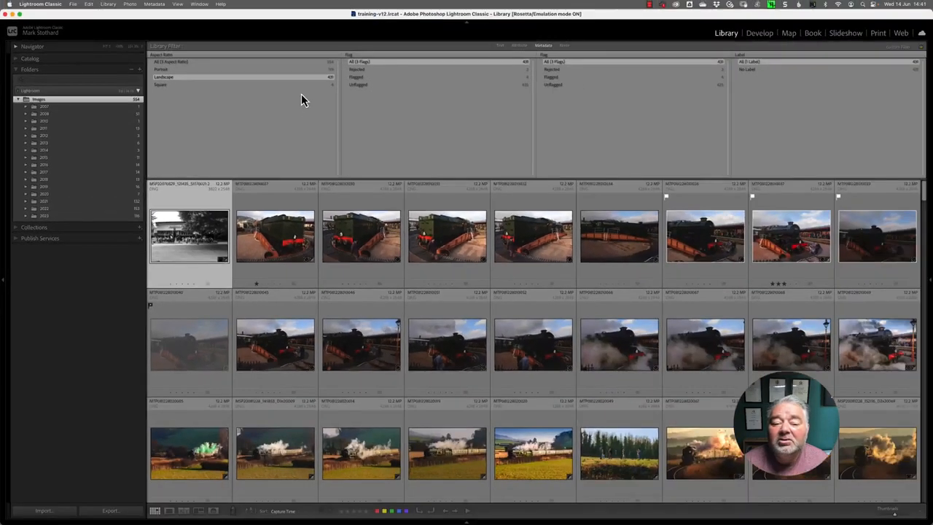
{"action": "left_click", "coordinate": [308, 84]}
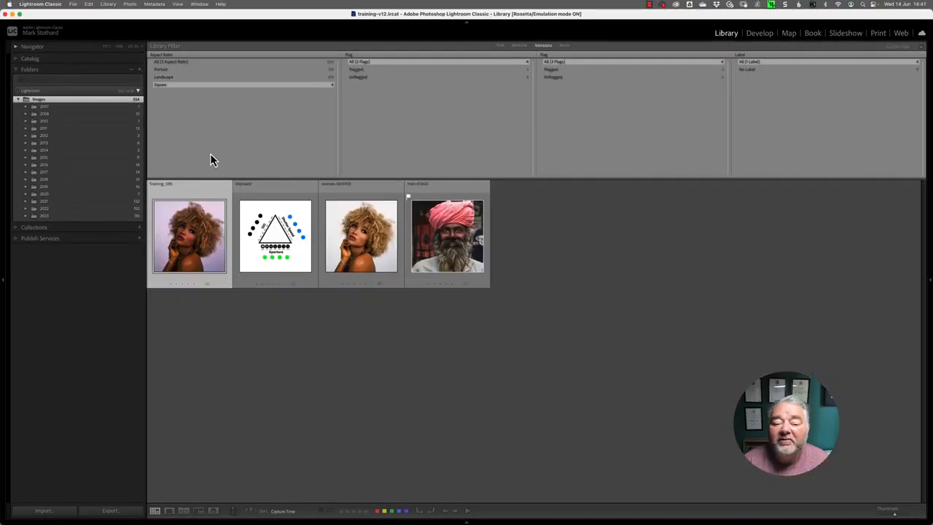
{"action": "left_click", "coordinate": [292, 76]}
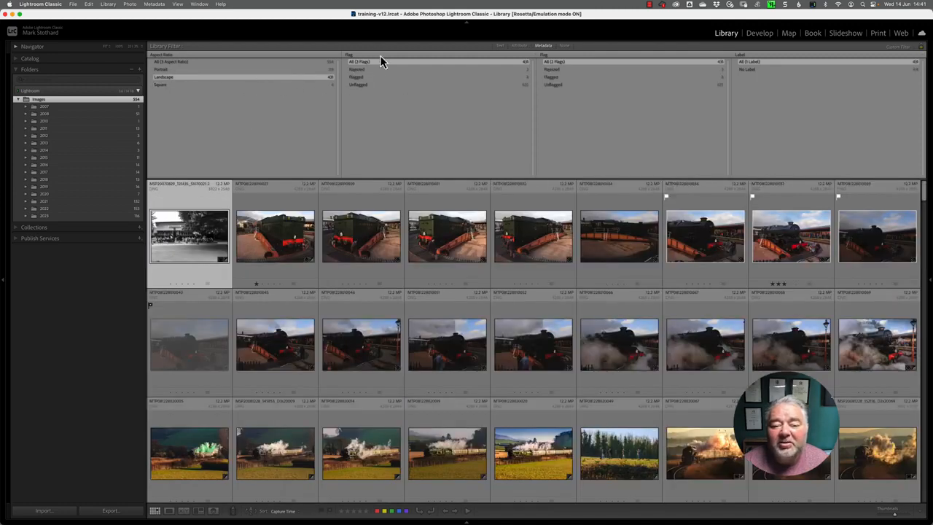
Narrow the landscape photos to the flagged ones and turn the library filter off again
{"action": "left_click", "coordinate": [350, 55]}
{"action": "left_click", "coordinate": [352, 56]}
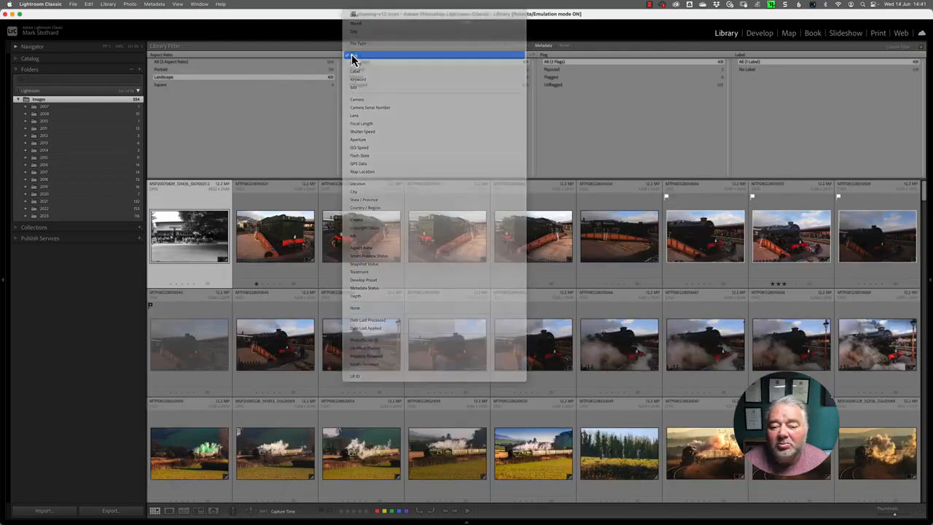
{"action": "left_click", "coordinate": [360, 77]}
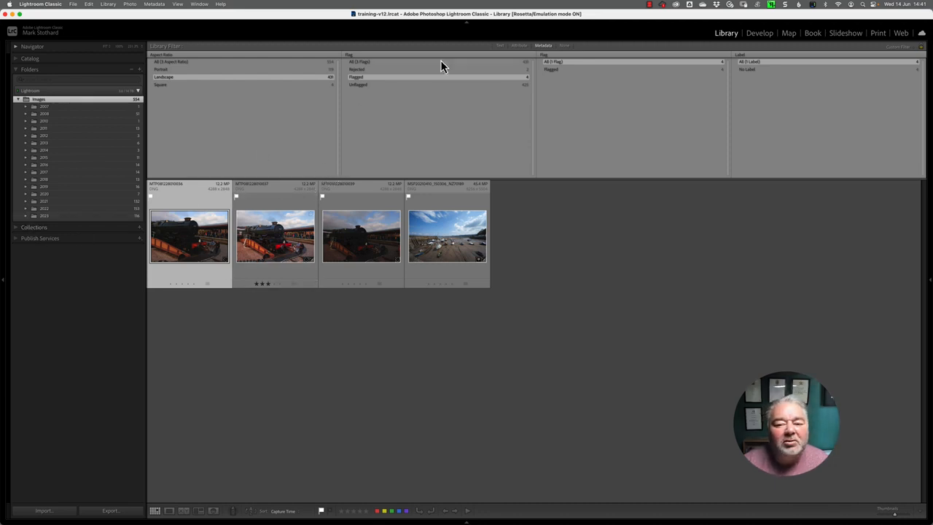
{"action": "left_click", "coordinate": [565, 45]}
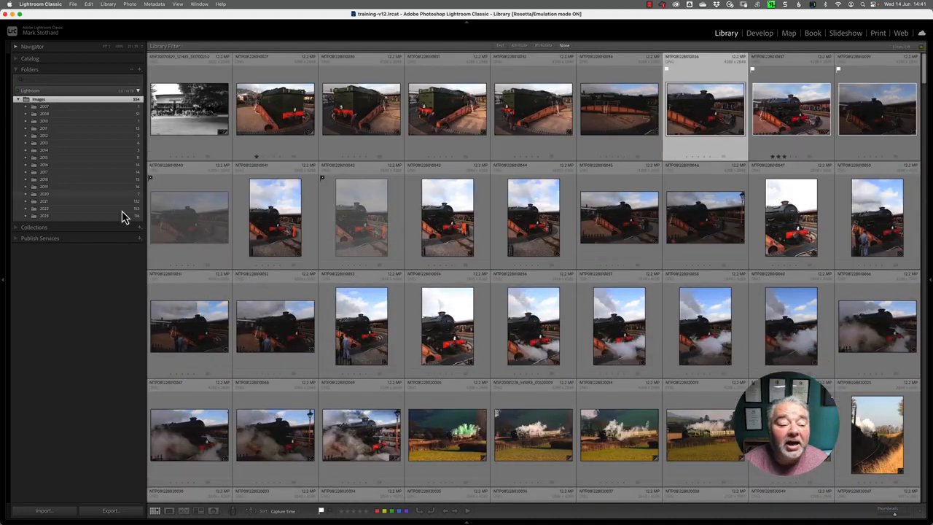
Start a new smart collection in Collections and name it Aspect
{"action": "left_click", "coordinate": [43, 228]}
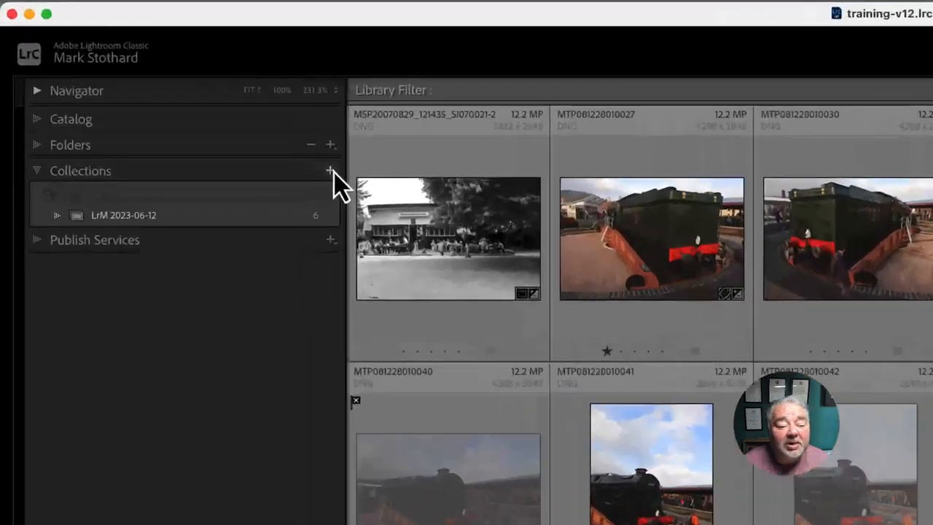
{"action": "left_click", "coordinate": [139, 81]}
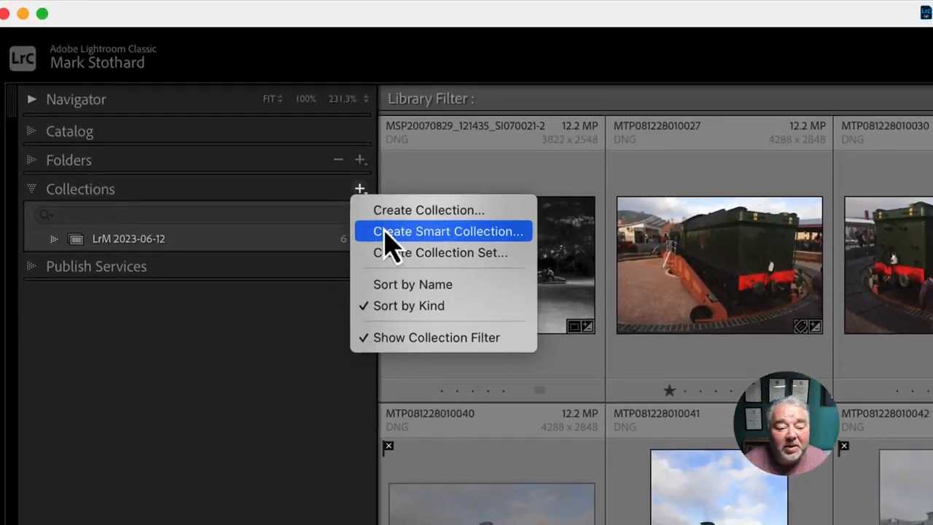
{"action": "left_click", "coordinate": [386, 232]}
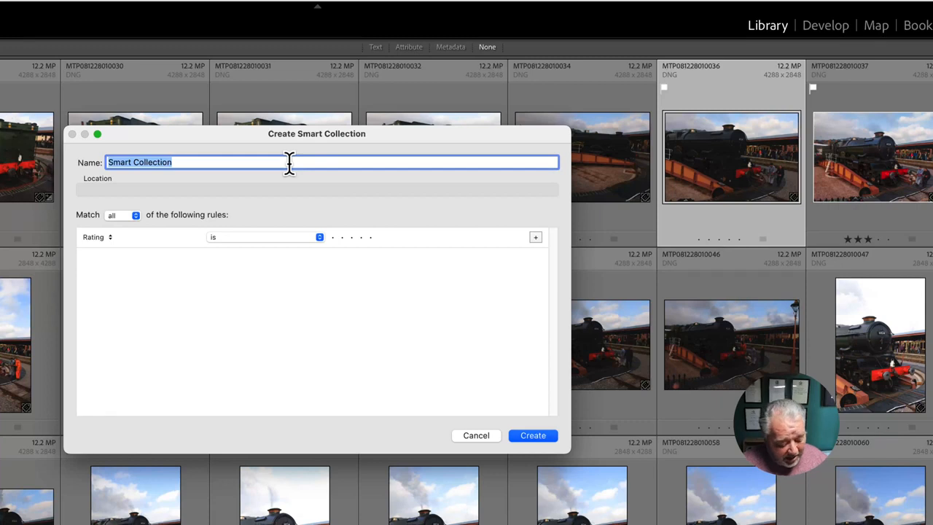
{"action": "type", "text": "Aspect"}
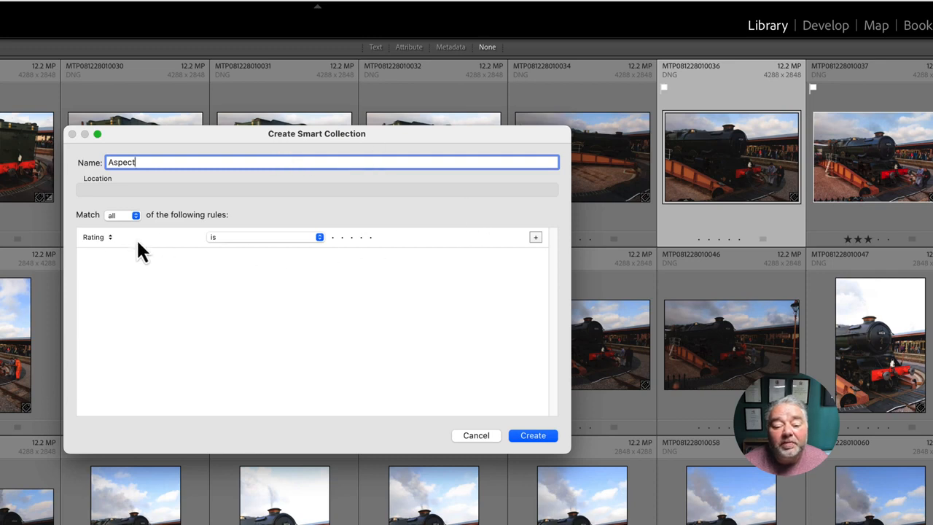
Set the smart collection's first rule to Aspect Ratio is landscape
{"action": "left_click", "coordinate": [98, 240]}
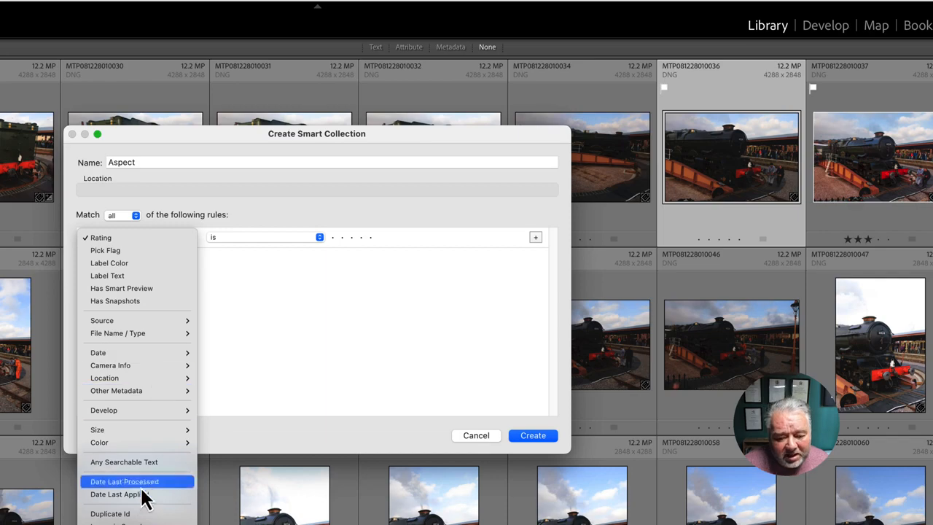
{"action": "mouse_move", "coordinate": [133, 428]}
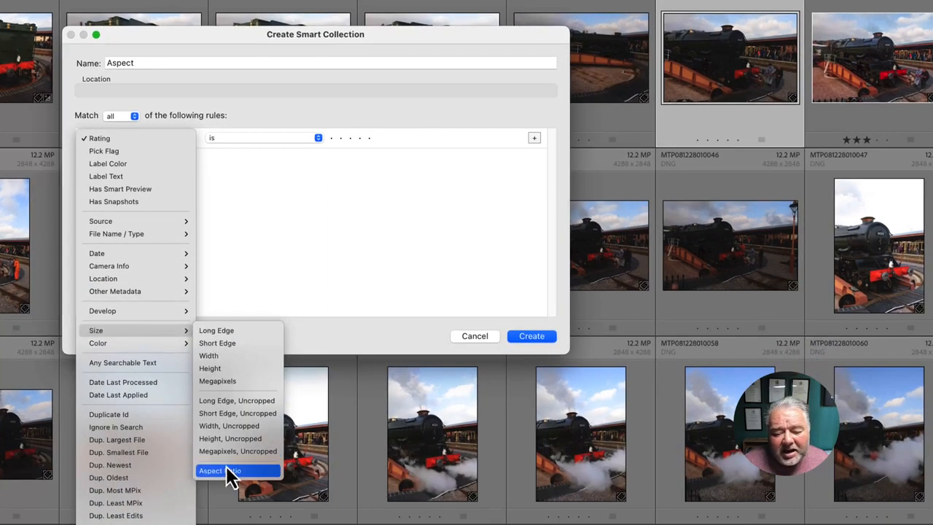
{"action": "left_click", "coordinate": [228, 470]}
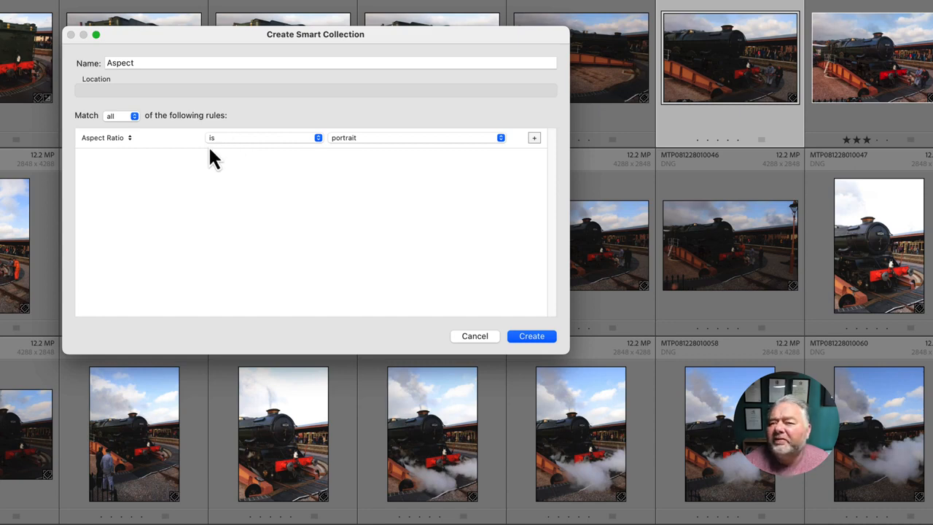
{"action": "left_click", "coordinate": [396, 142]}
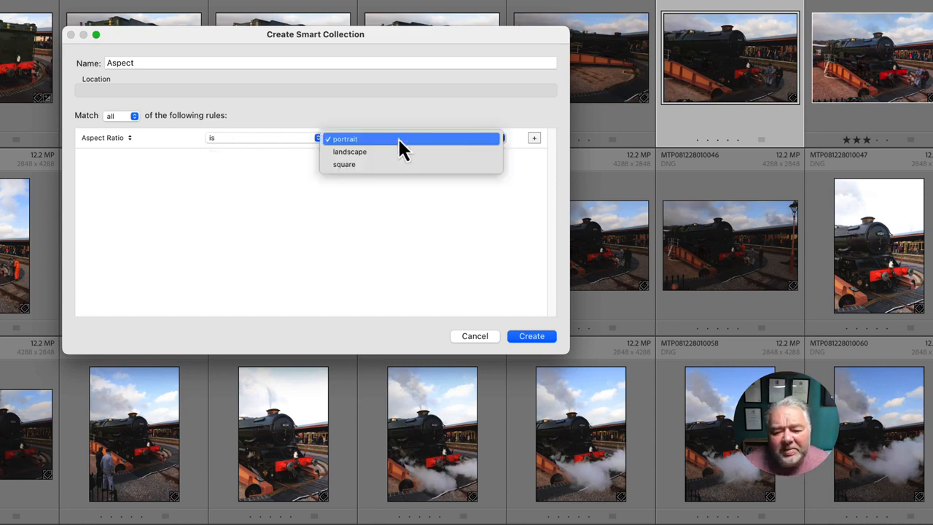
{"action": "left_click", "coordinate": [397, 155]}
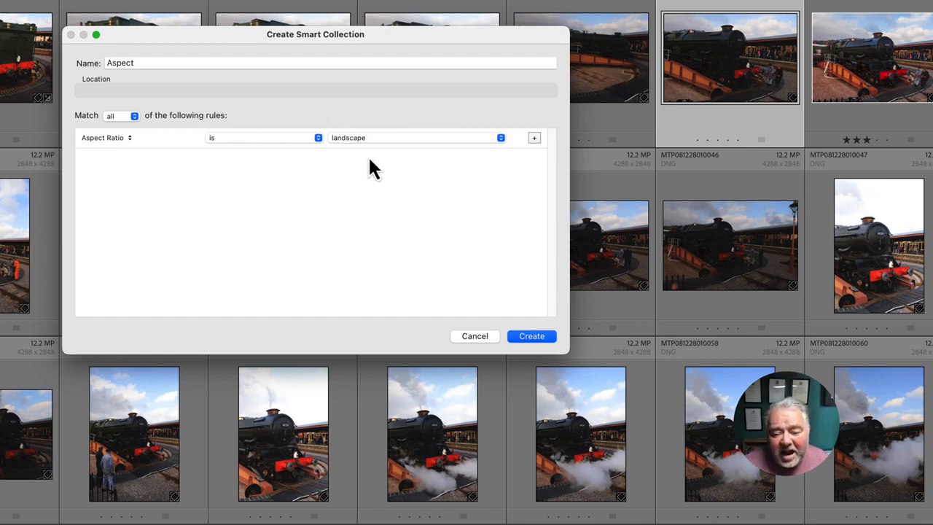
Add a second rule to the smart collection: Capture Date is in this year
{"action": "left_click", "coordinate": [533, 139]}
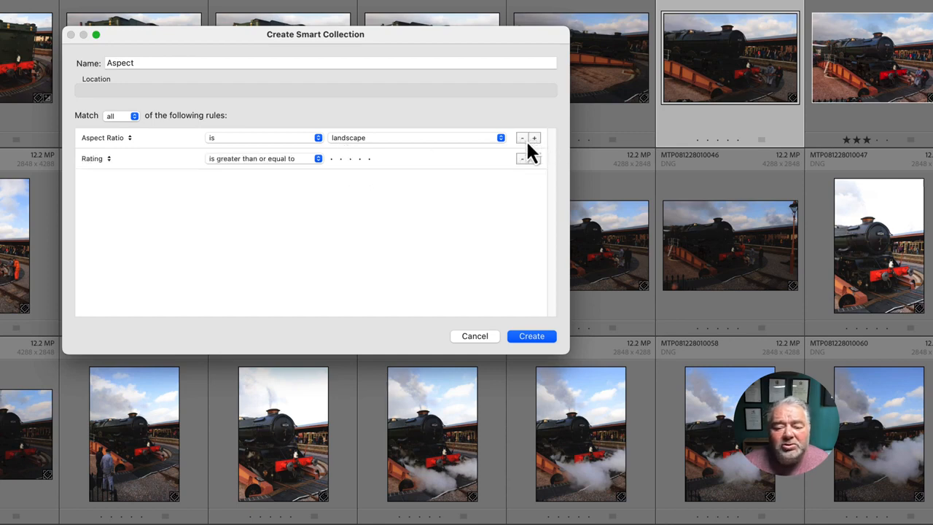
{"action": "left_click", "coordinate": [96, 162]}
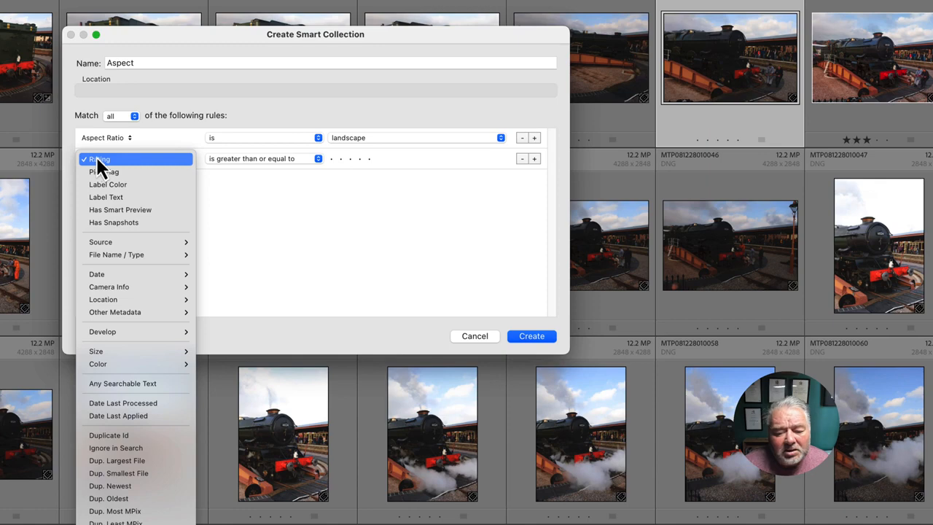
{"action": "mouse_move", "coordinate": [120, 276]}
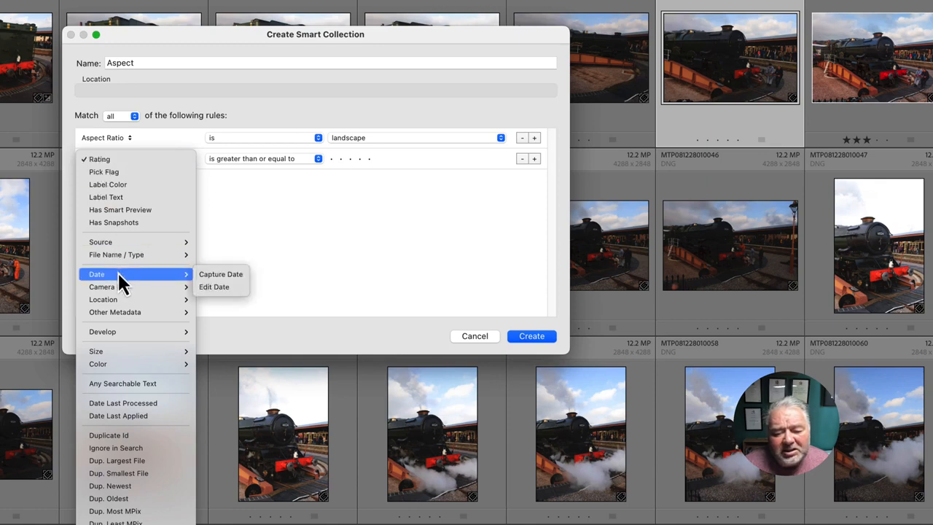
{"action": "left_click", "coordinate": [231, 275]}
{"action": "left_click", "coordinate": [261, 156]}
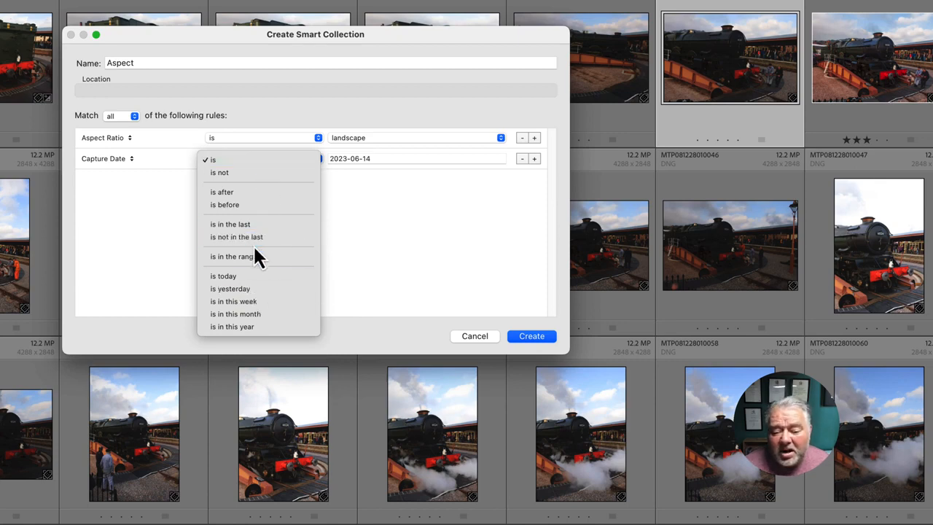
{"action": "left_click", "coordinate": [256, 326]}
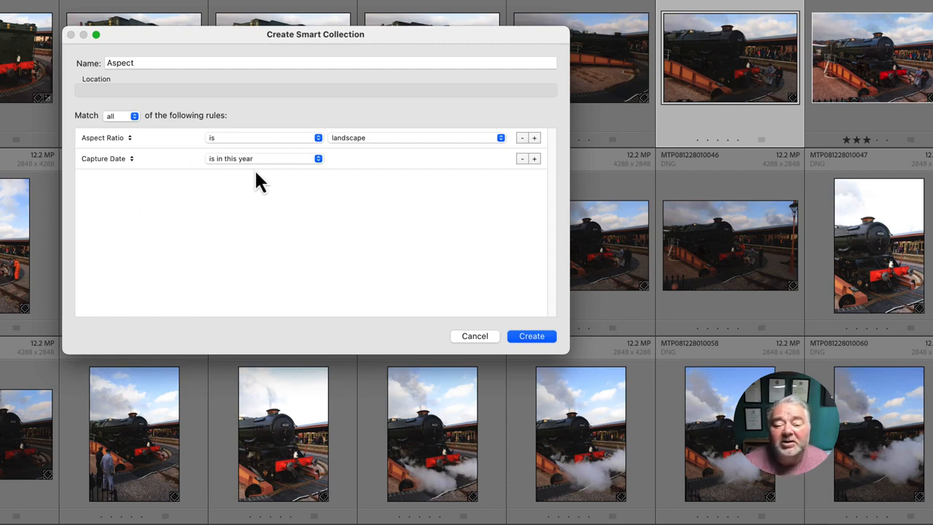
Add a third rule, Keywords contains minehead, and create the smart collection
{"action": "left_click", "coordinate": [534, 158]}
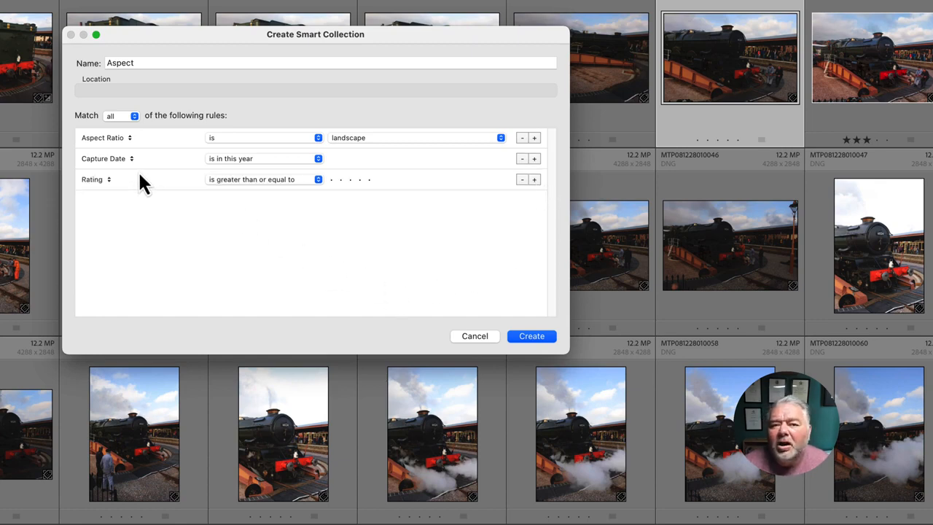
{"action": "left_click", "coordinate": [101, 181]}
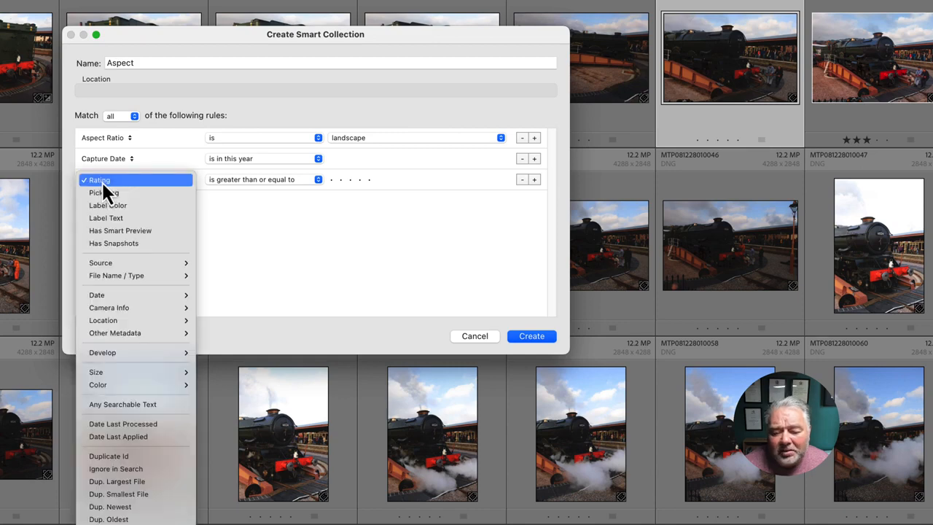
{"action": "mouse_move", "coordinate": [146, 333]}
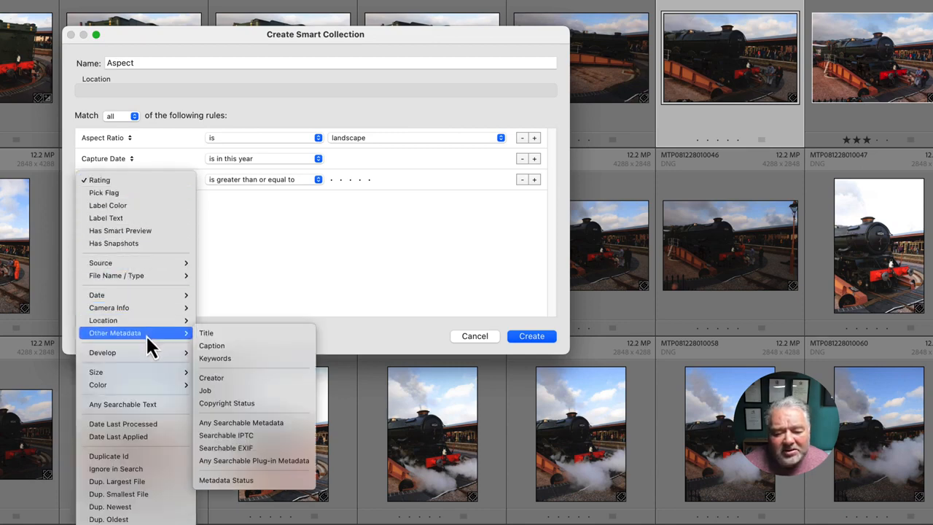
{"action": "left_click", "coordinate": [227, 357]}
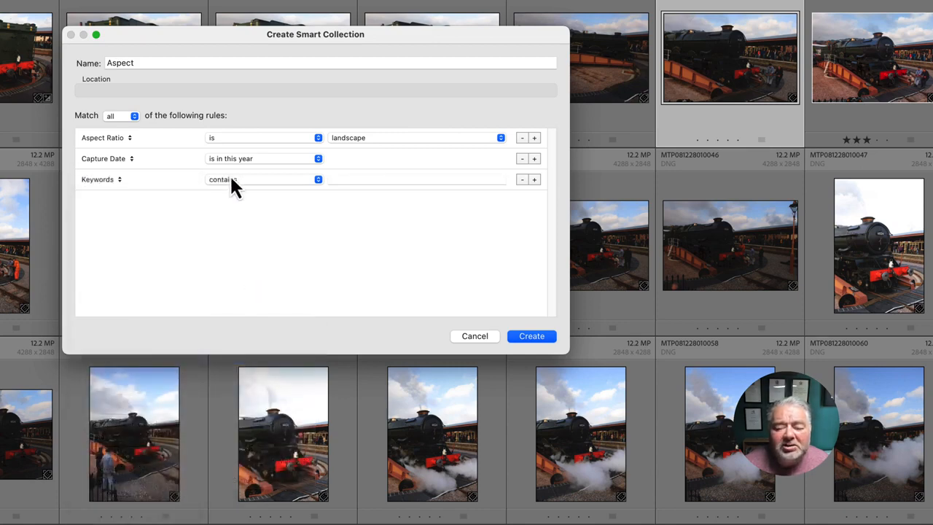
{"action": "left_click", "coordinate": [341, 180]}
{"action": "type", "text": "mine"}
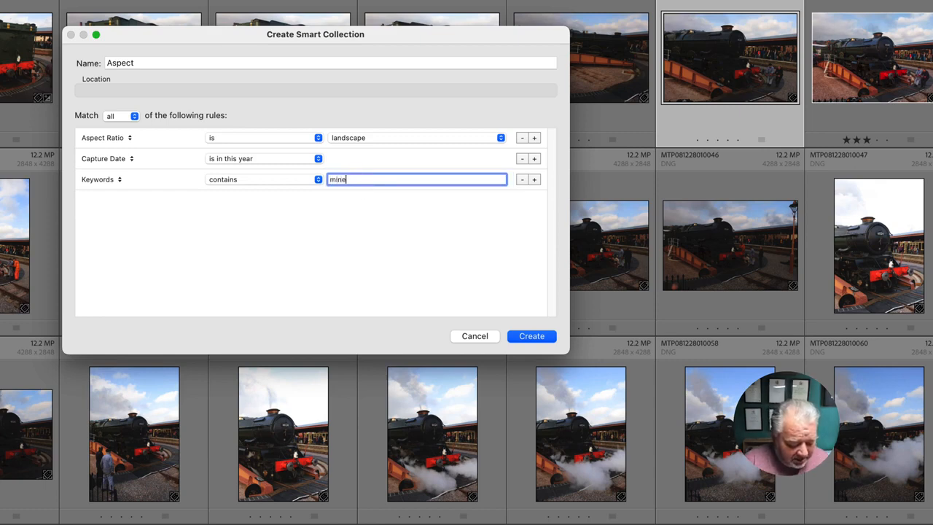
{"action": "type", "text": "head"}
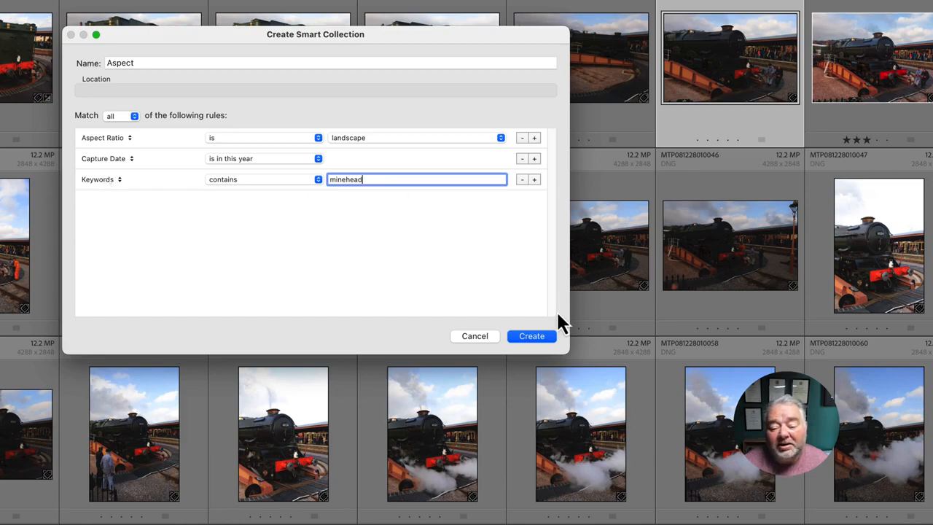
{"action": "left_click", "coordinate": [543, 338]}
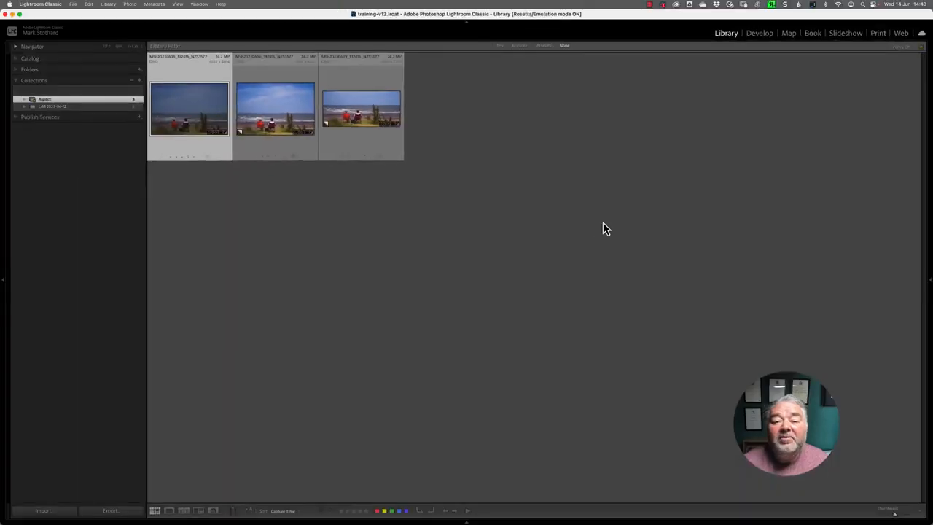